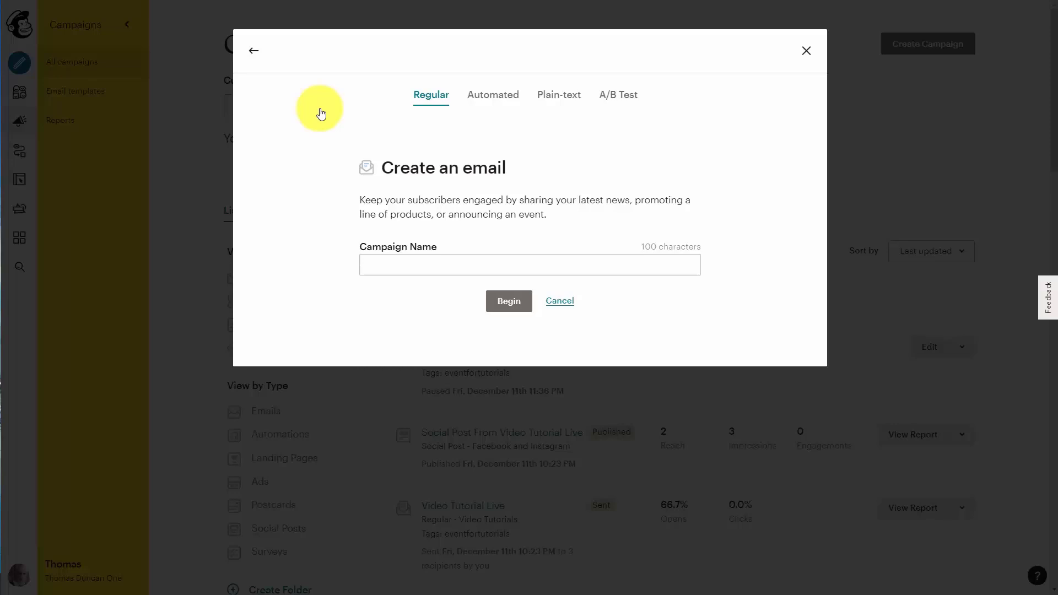
Create a single-email Welcome new subscribers automation named "Video Tutorial Welcome E-Mail" for the Video Tutorials audience
click(486, 97)
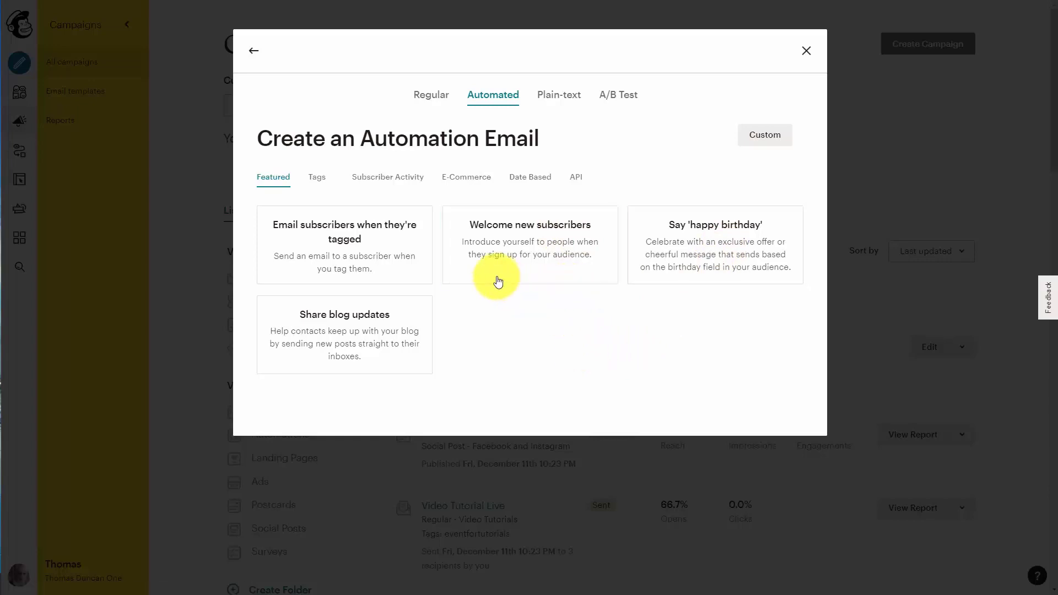
click(394, 179)
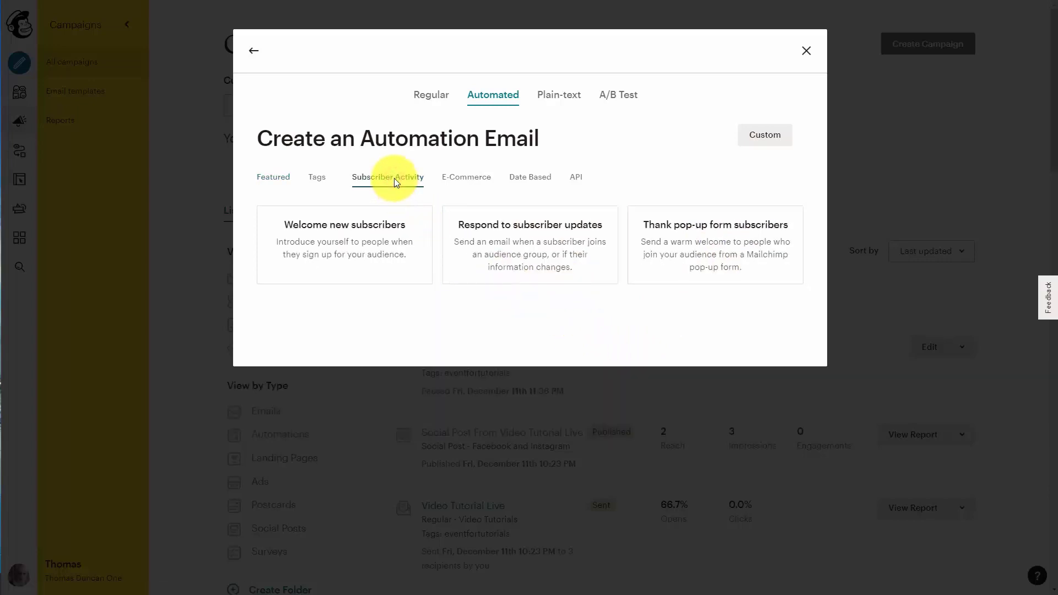
click(344, 245)
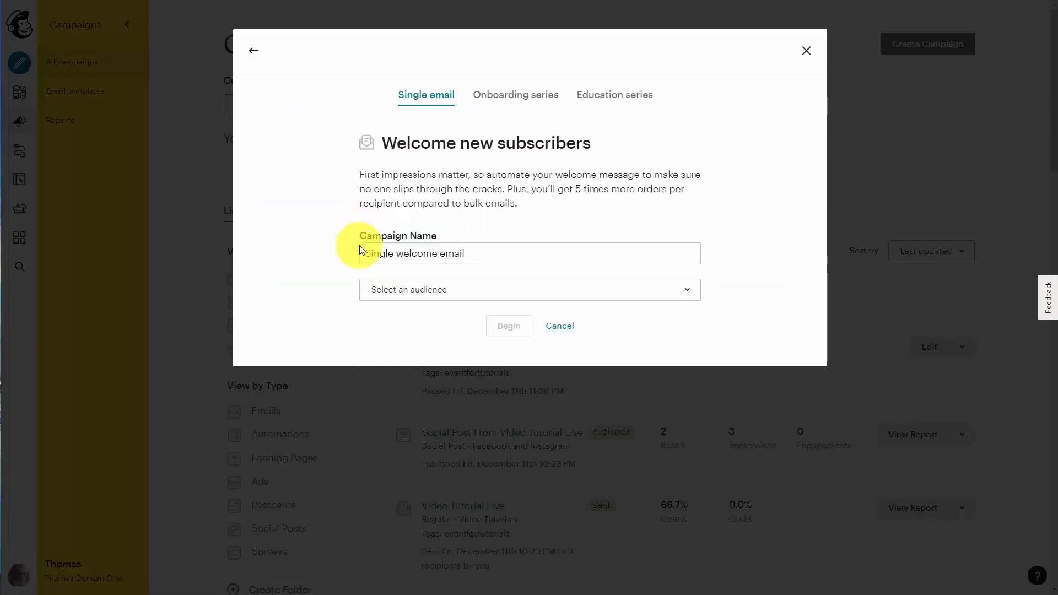
click(499, 250)
text(Video Tutorial Welcome E-Mail)
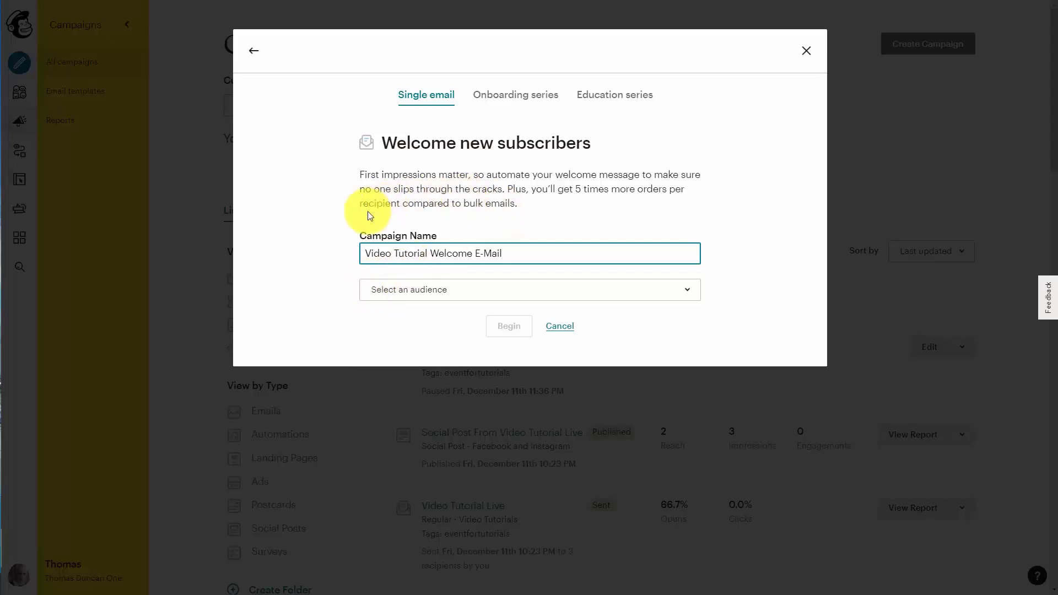
click(632, 294)
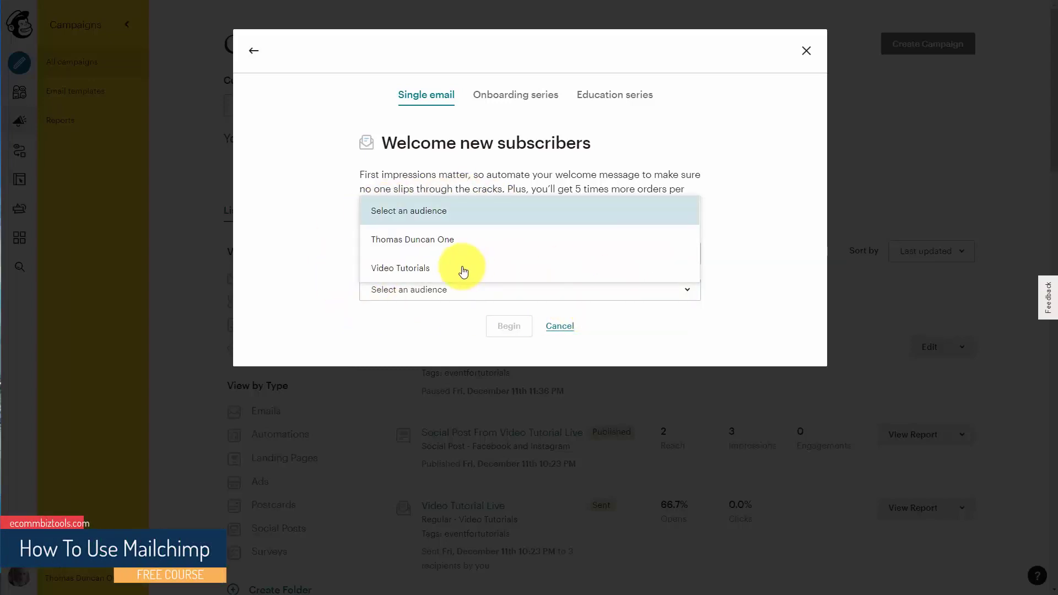
click(432, 270)
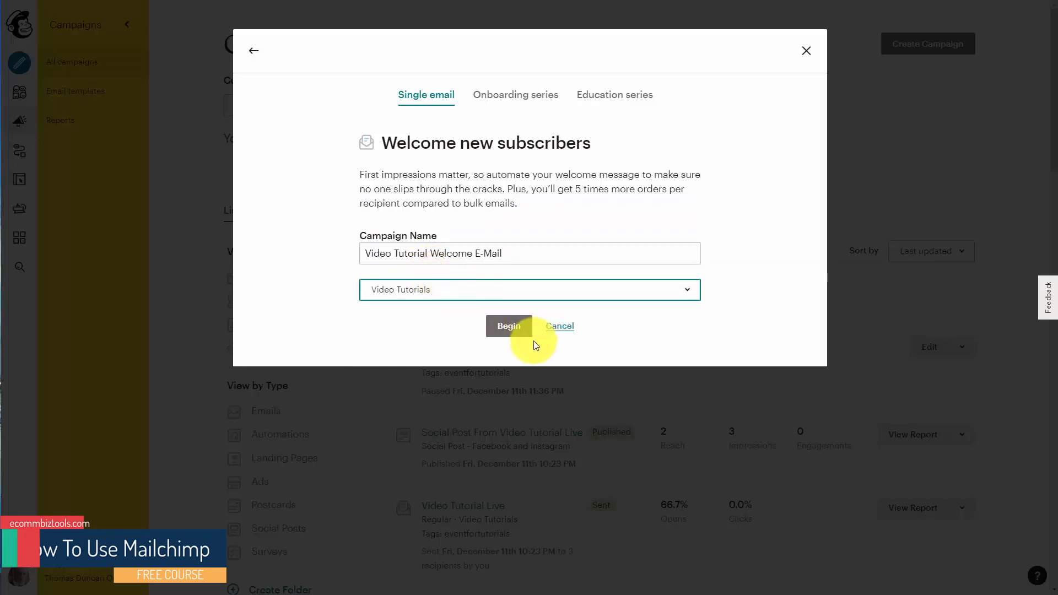
click(506, 327)
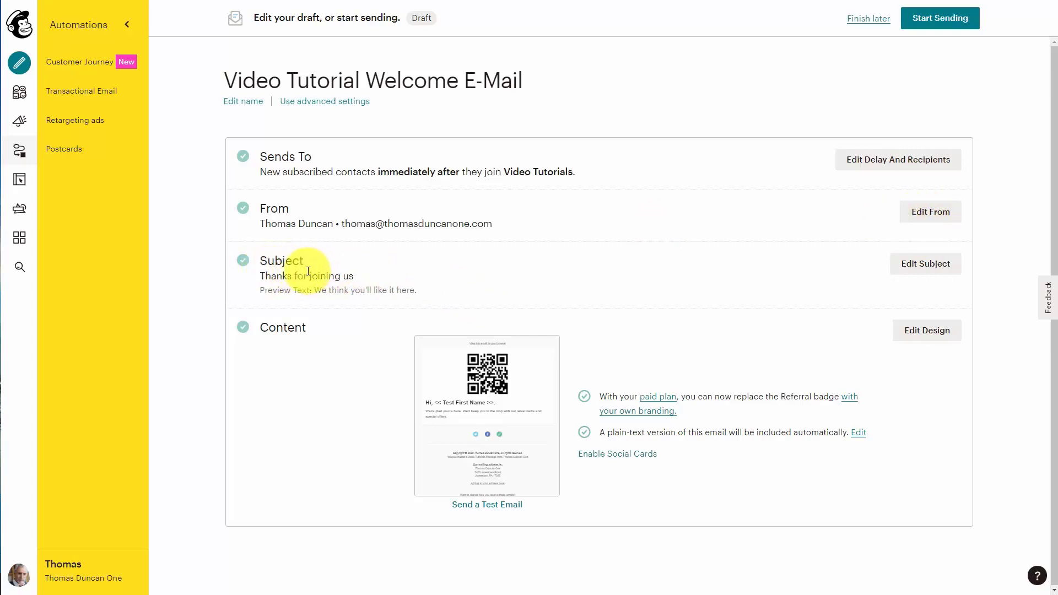
Set the welcome email's subject to "Thanks for Getting Video Tutorials" and its preview text to "You'll Learn Alot", and save
click(904, 266)
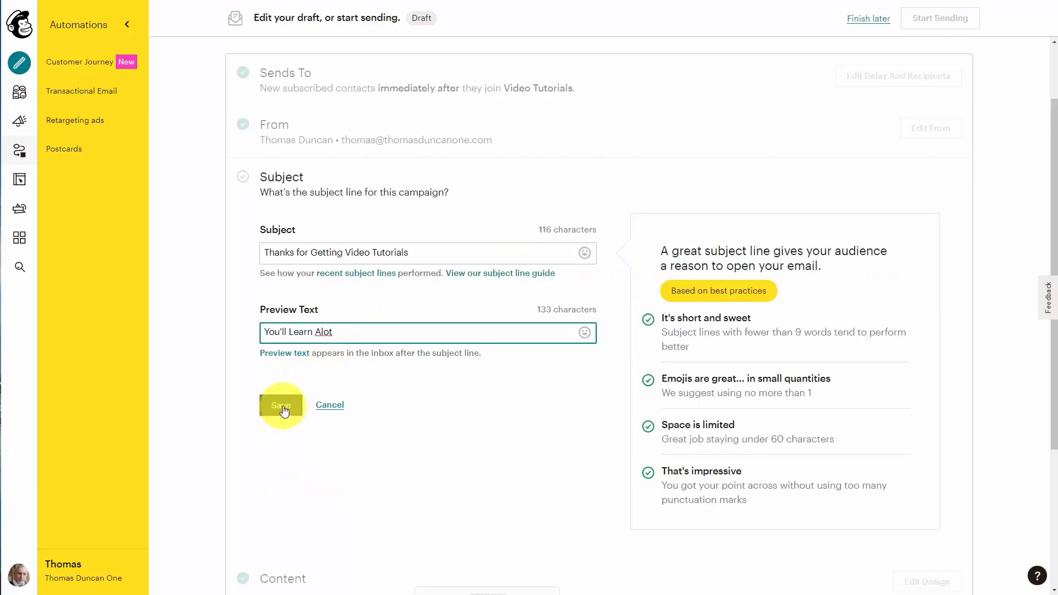
click(282, 406)
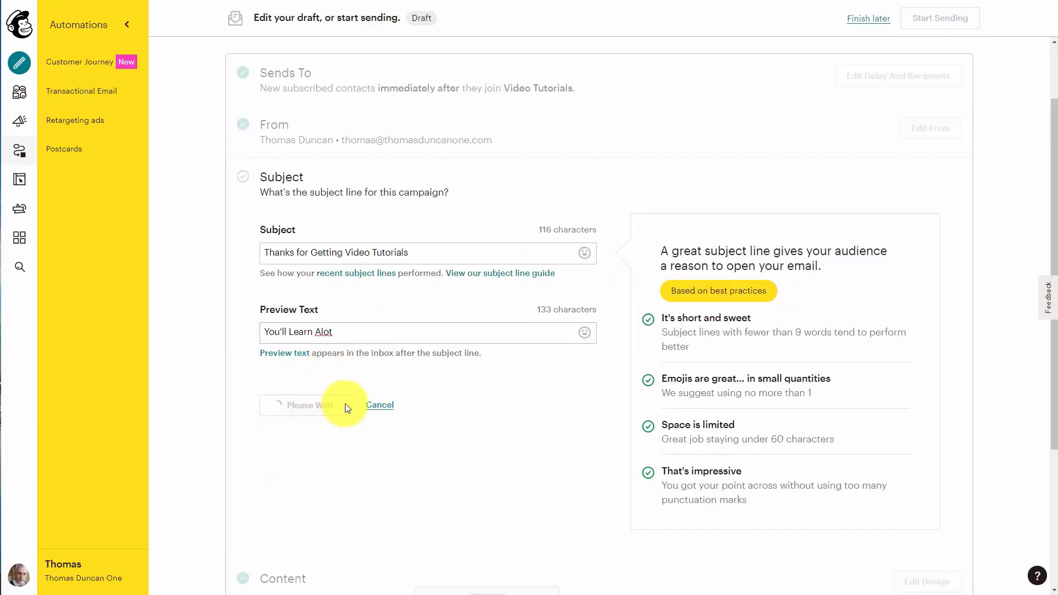
mouse_move(503, 427)
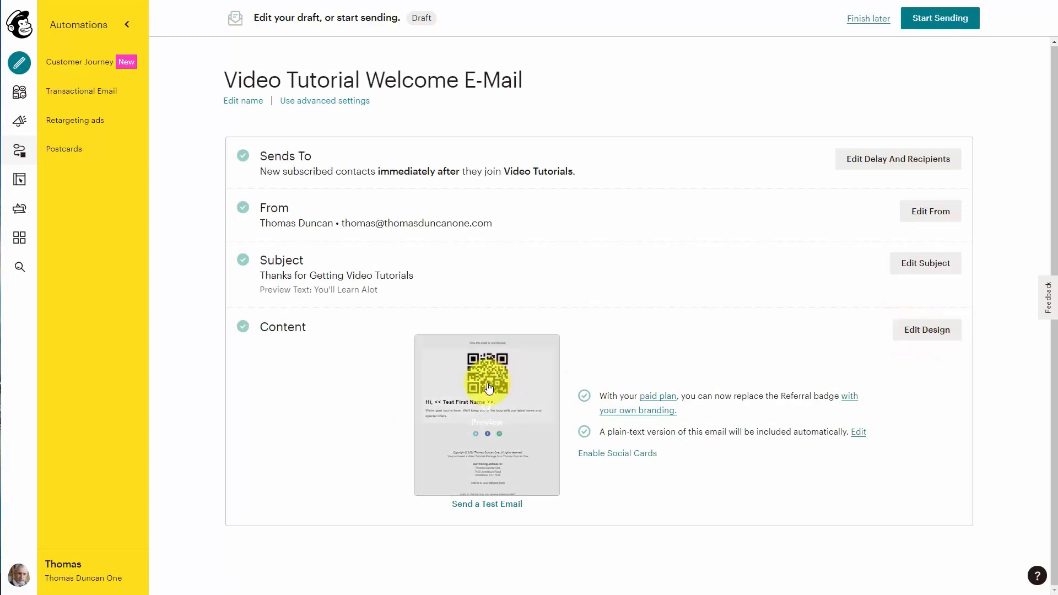
Start sending the Video Tutorial Welcome E-Mail automation and confirm the start
mouse_move(442, 446)
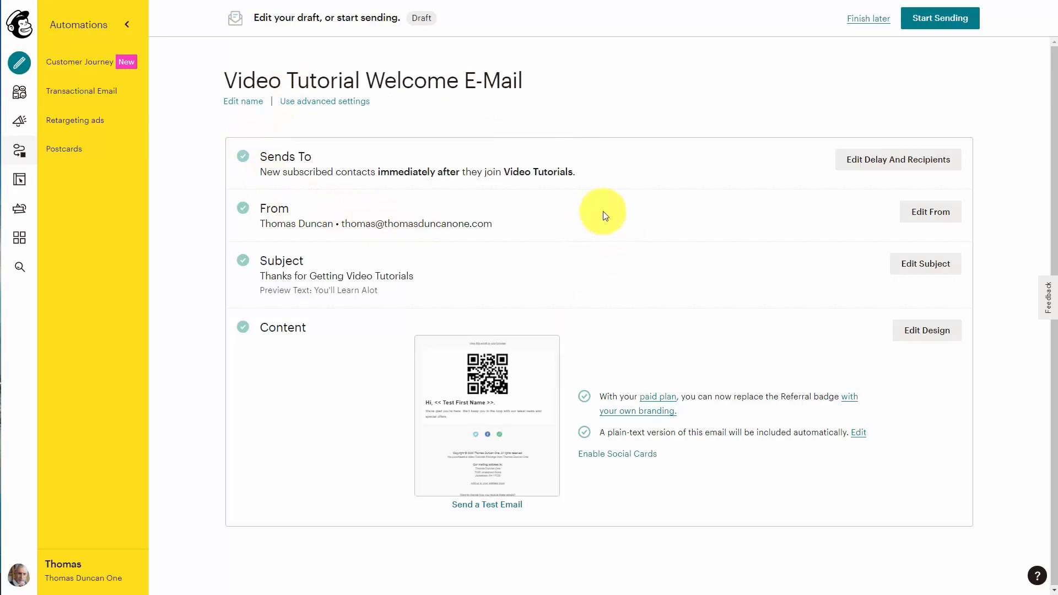
click(932, 21)
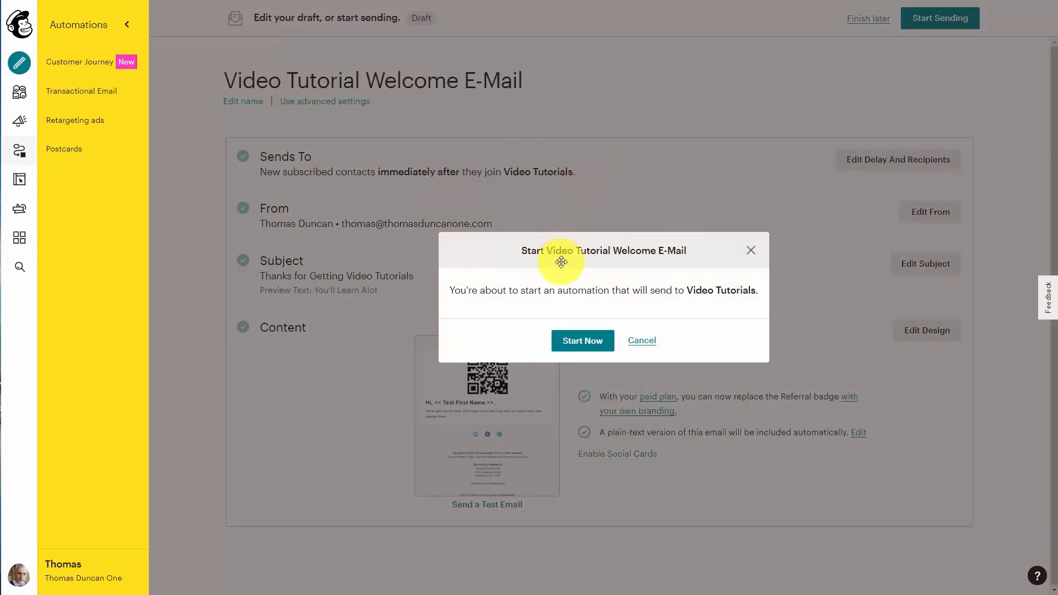
click(580, 342)
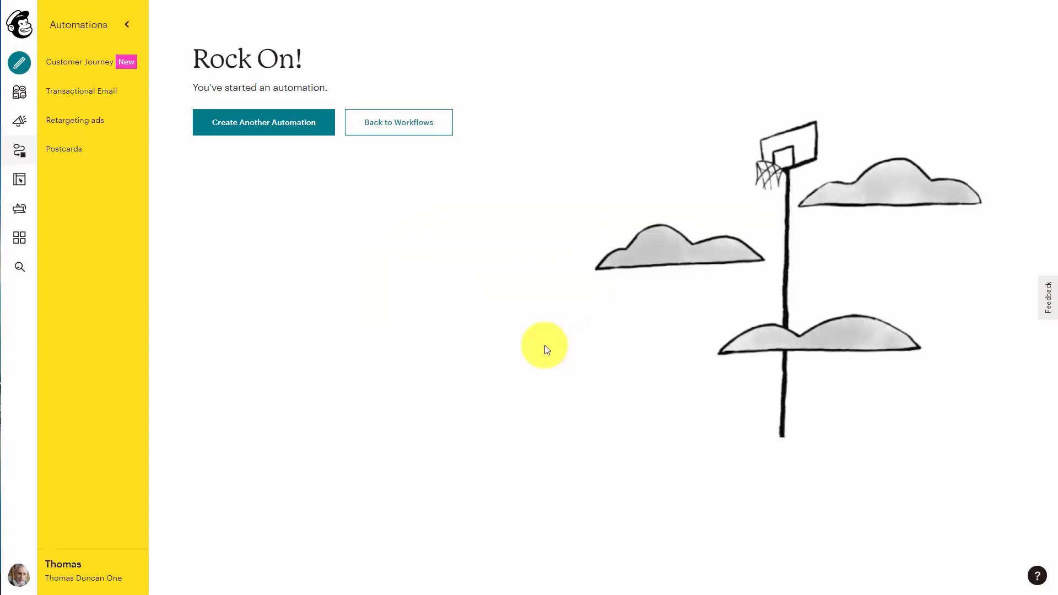
Create another automation as a custom email workflow named "Follow Up E-Mail Campaign" for the Video Tutorials audience
click(289, 128)
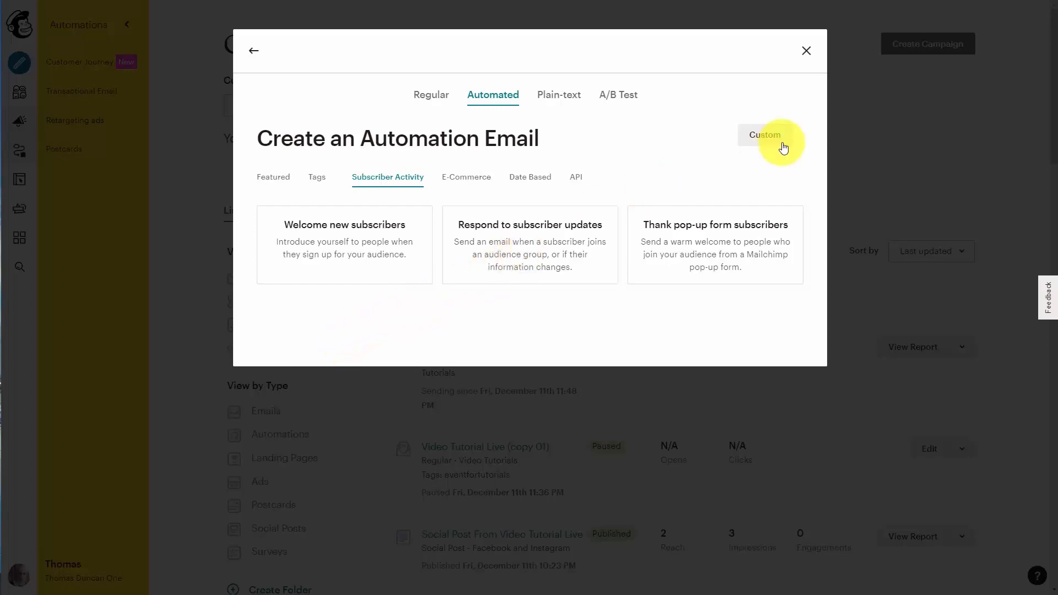
click(765, 139)
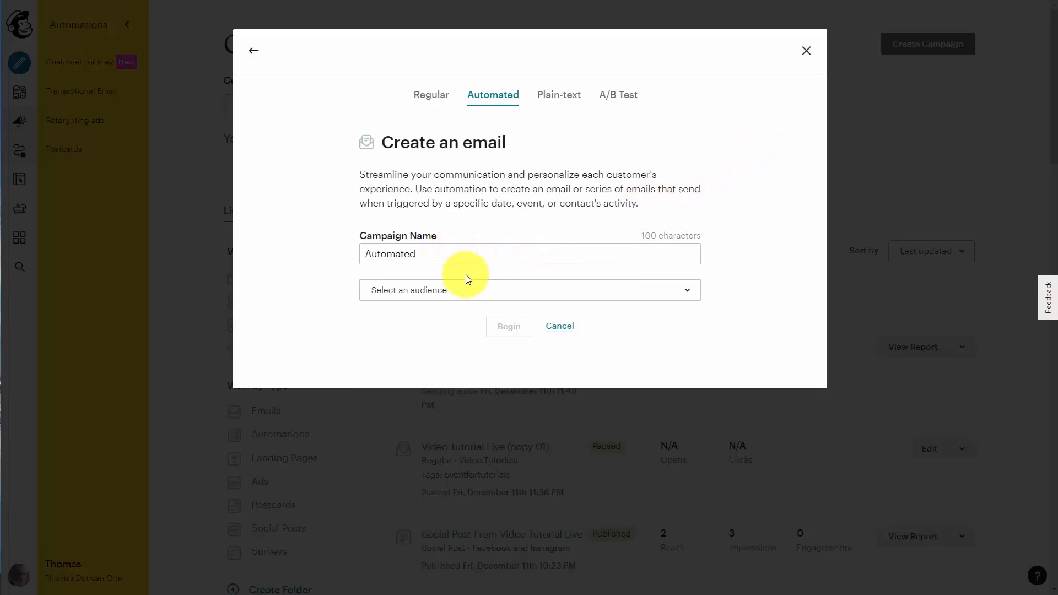
click(447, 255)
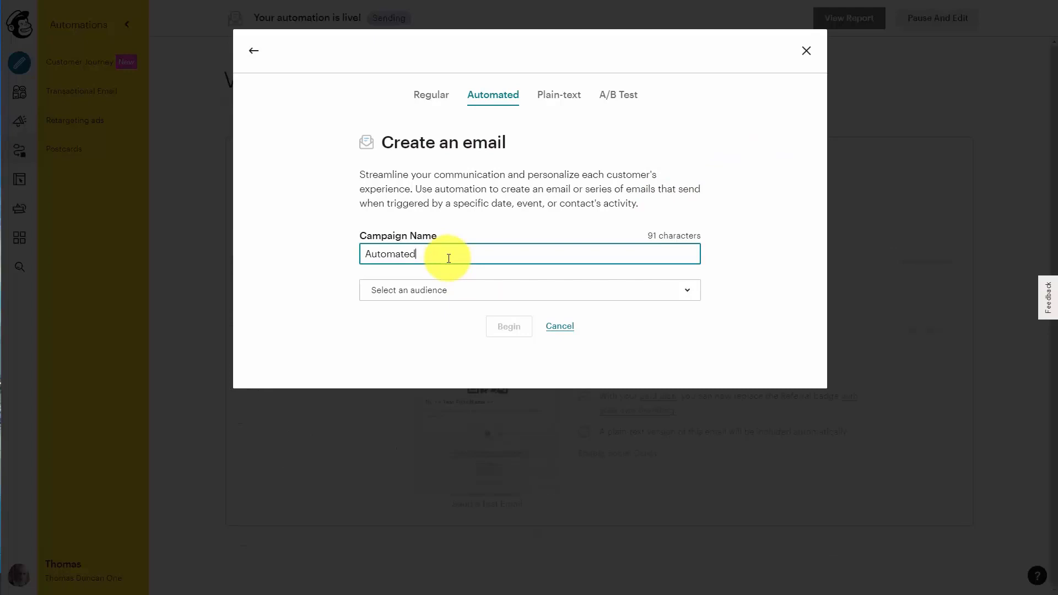
key(ctrl+a)
text(Follow Up E-Mail Campaign)
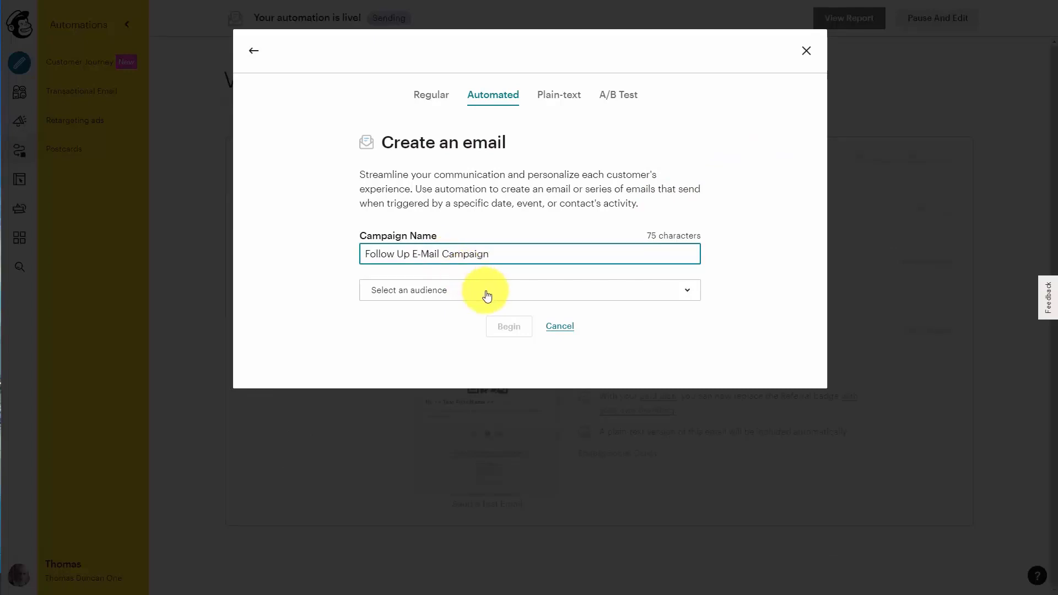
click(485, 298)
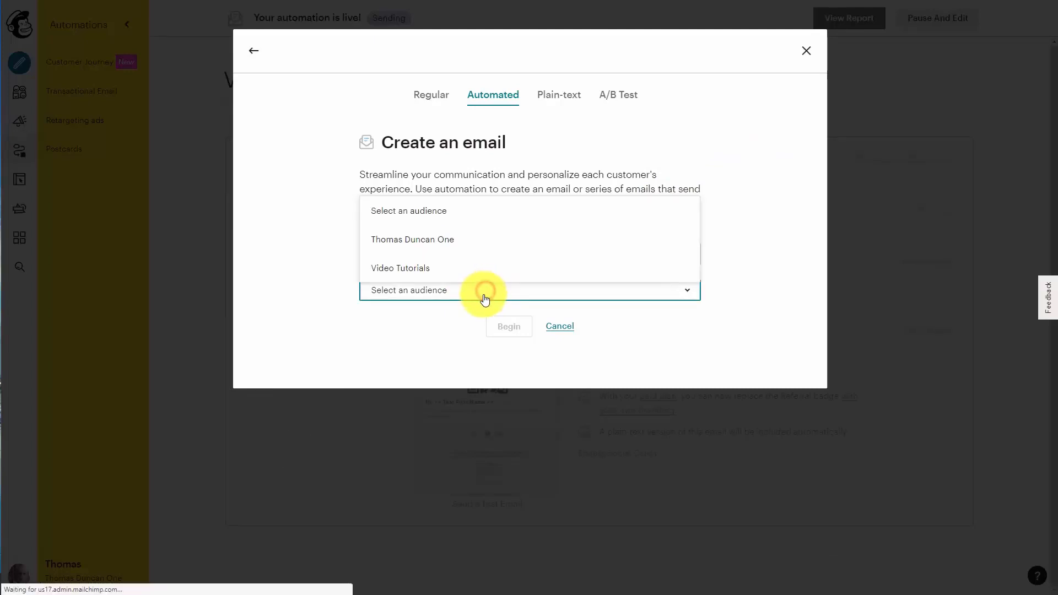
click(430, 269)
click(513, 328)
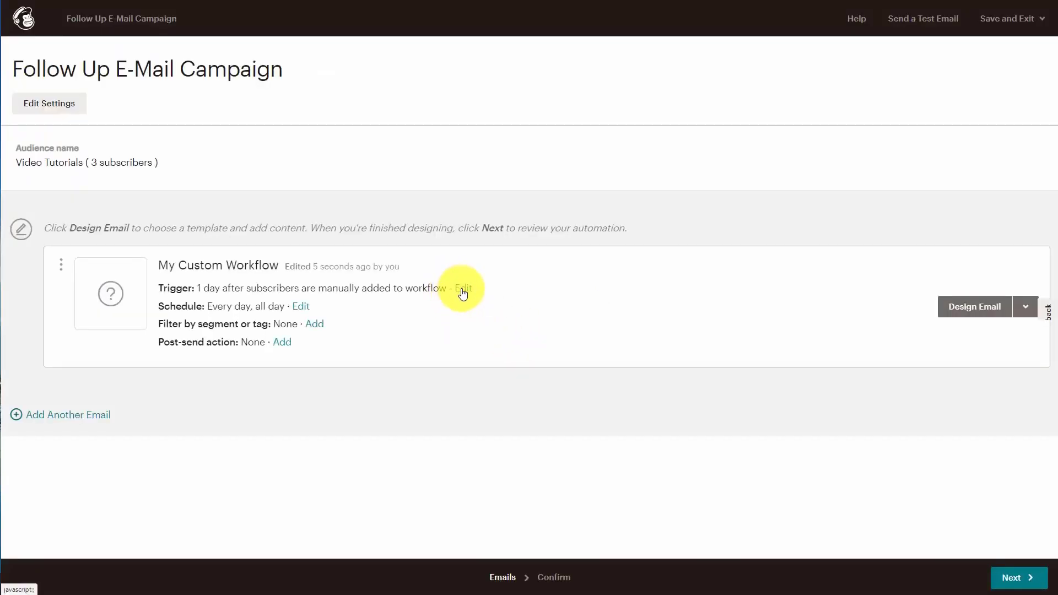
Set the custom workflow email's trigger delay to 1 week and update the trigger
key(F11)
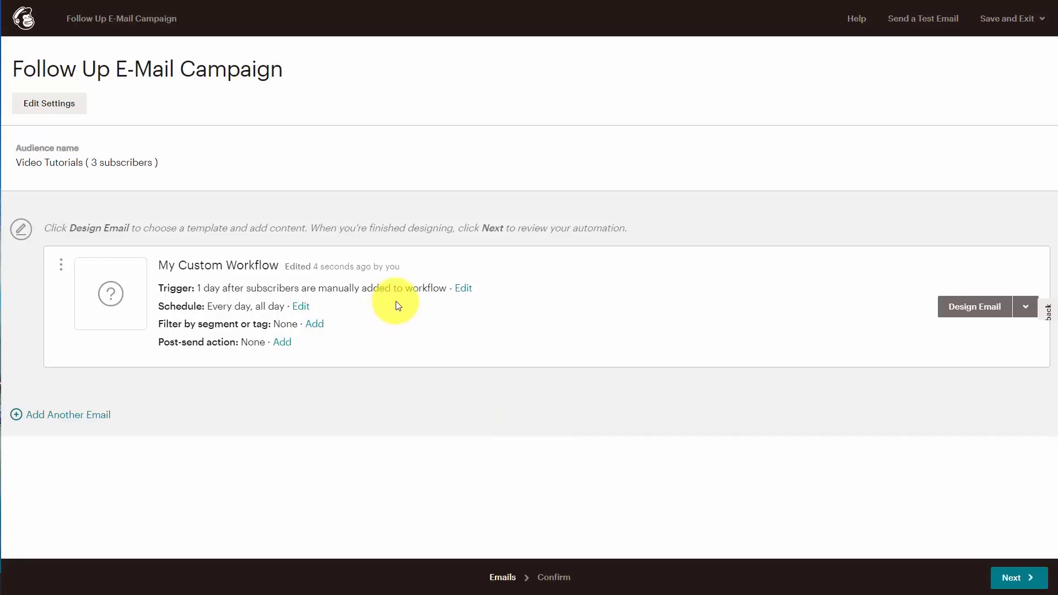
click(463, 290)
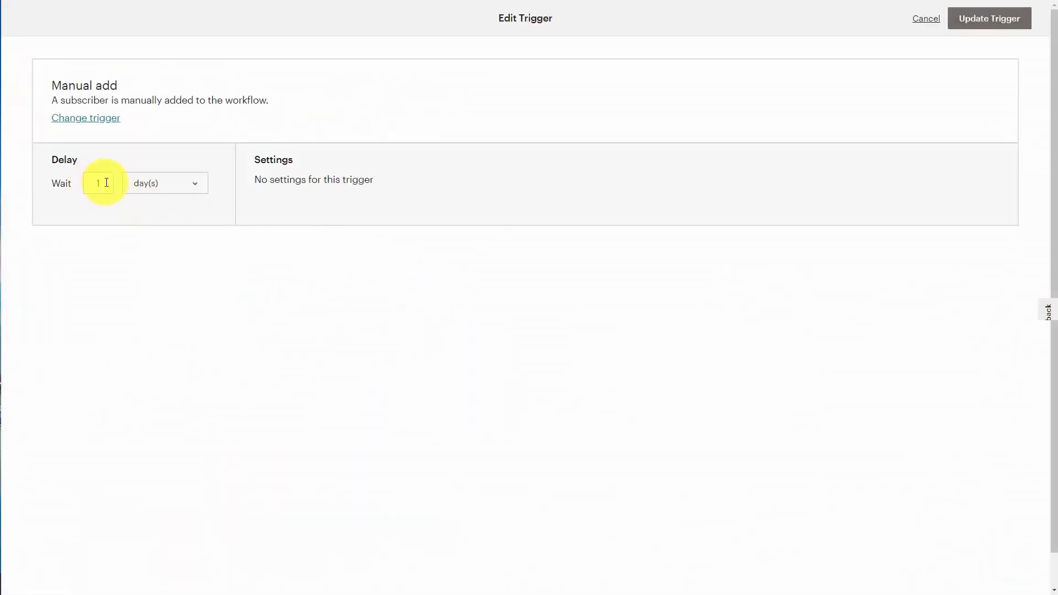
double_click(107, 184)
text(7)
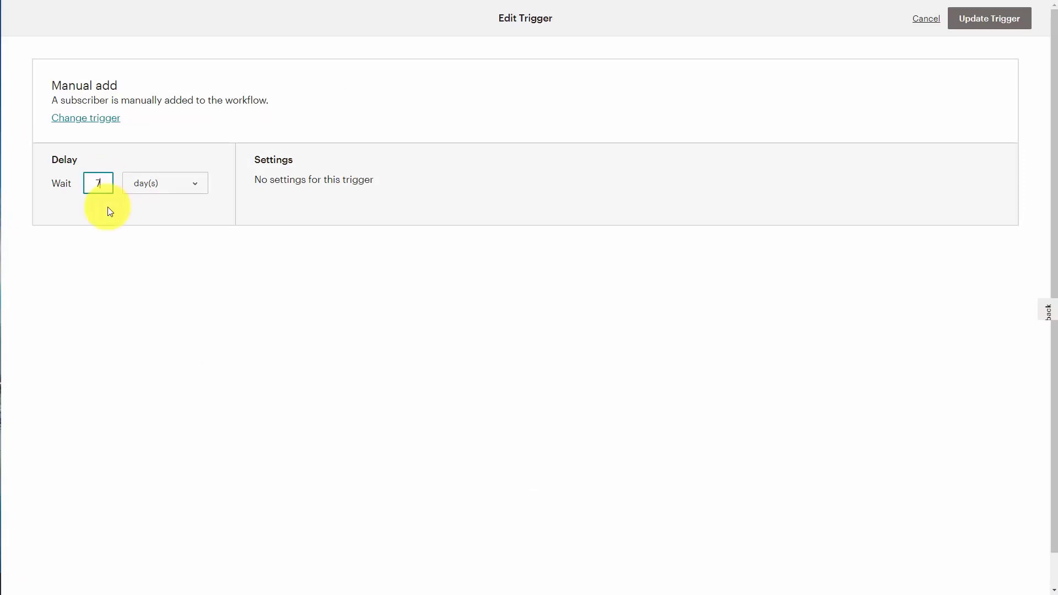
click(196, 184)
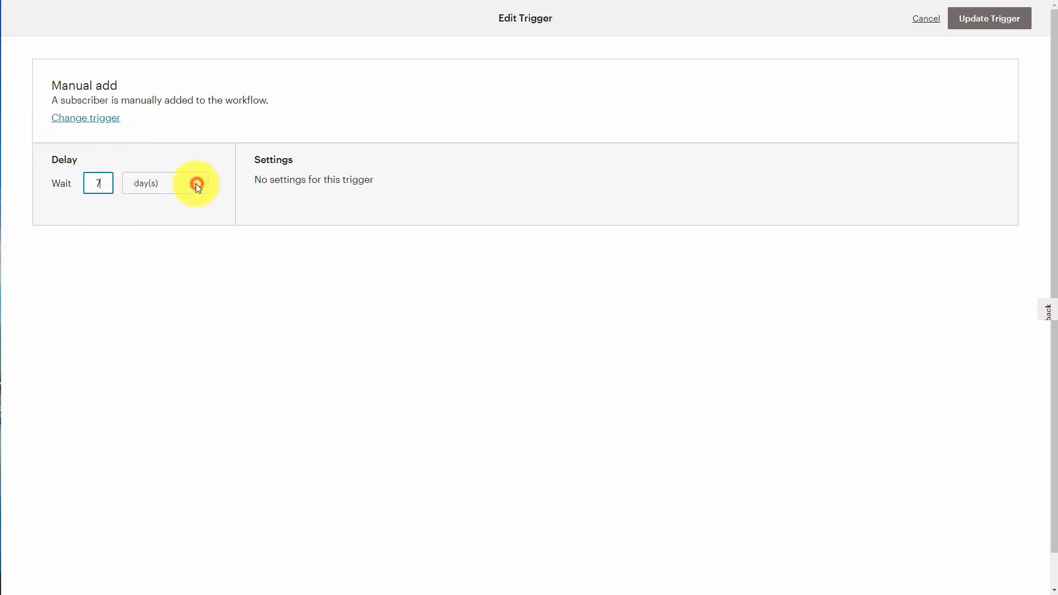
click(170, 229)
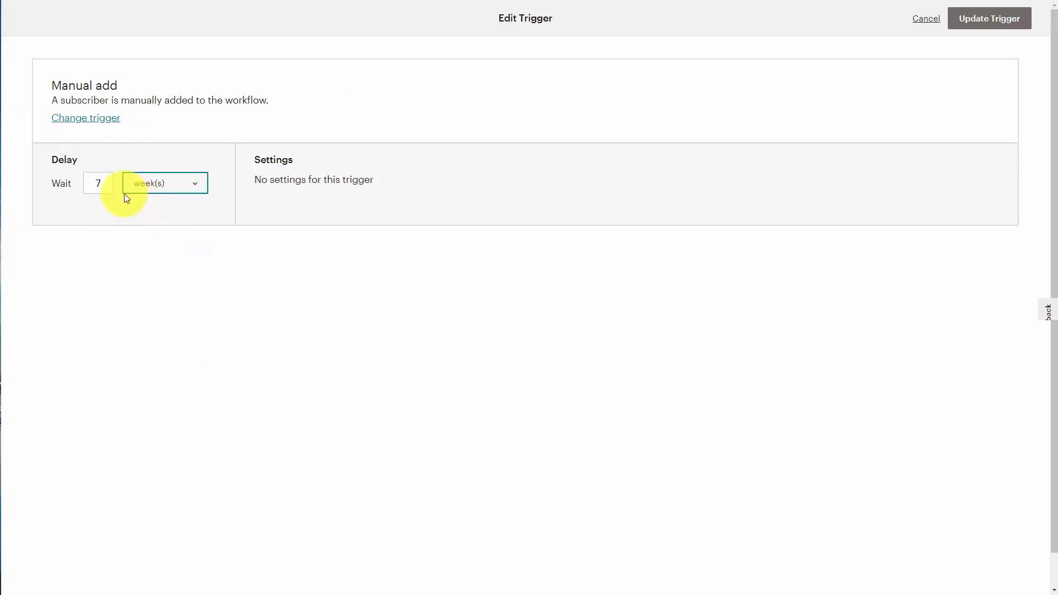
click(105, 182)
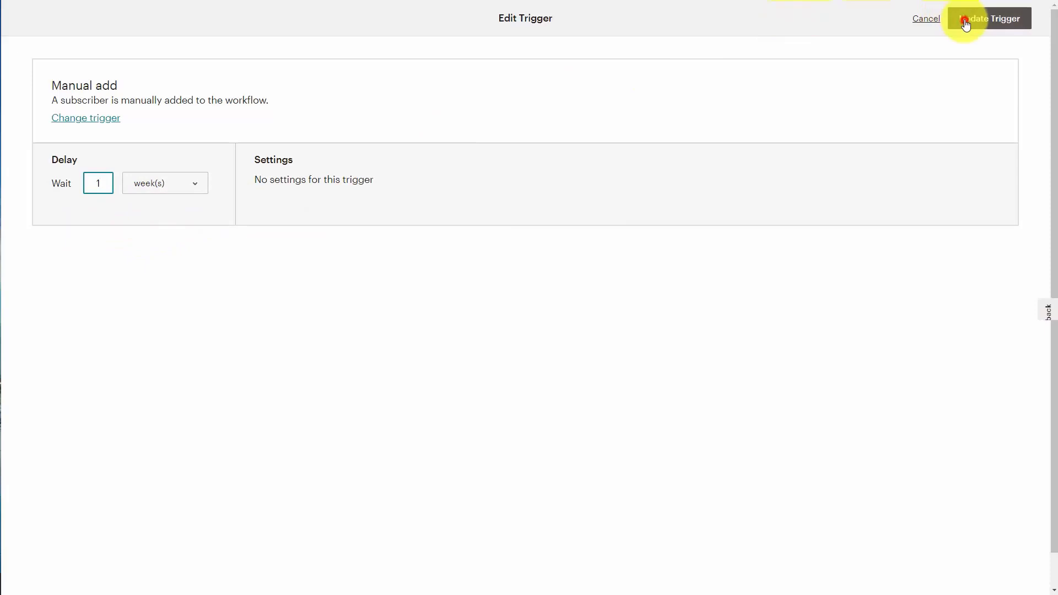
click(987, 18)
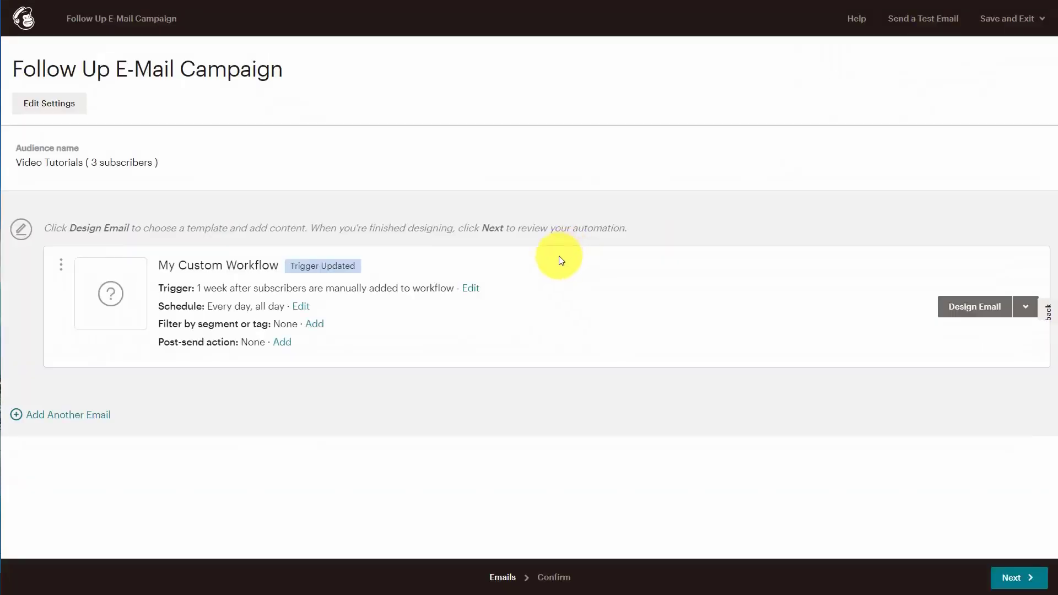
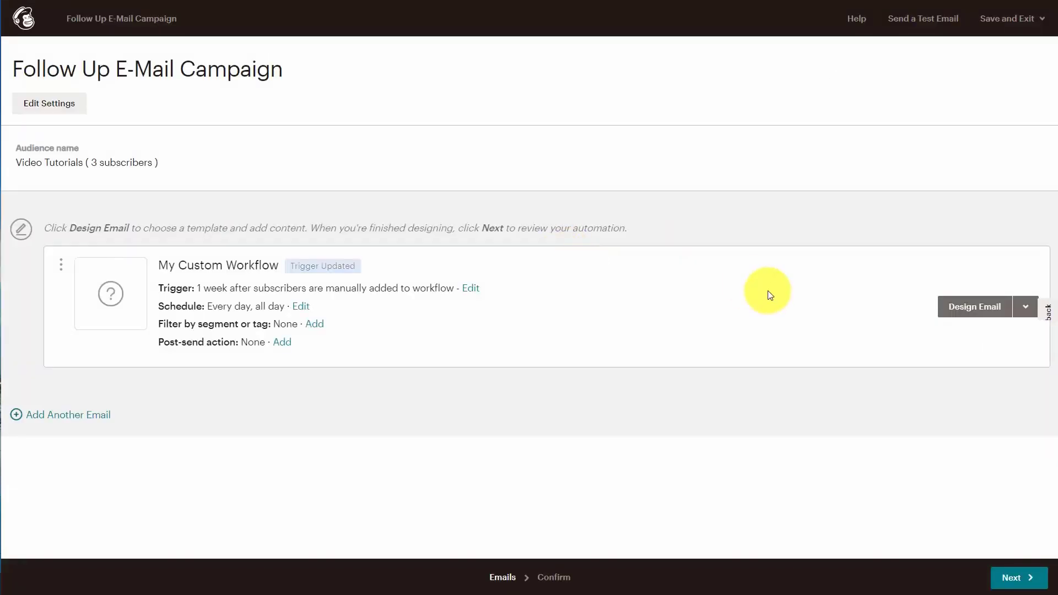
Fill in the follow-up email's information with name and subject "How Did You Like The Course?" and preview text "Did You Learn Alog"
click(977, 308)
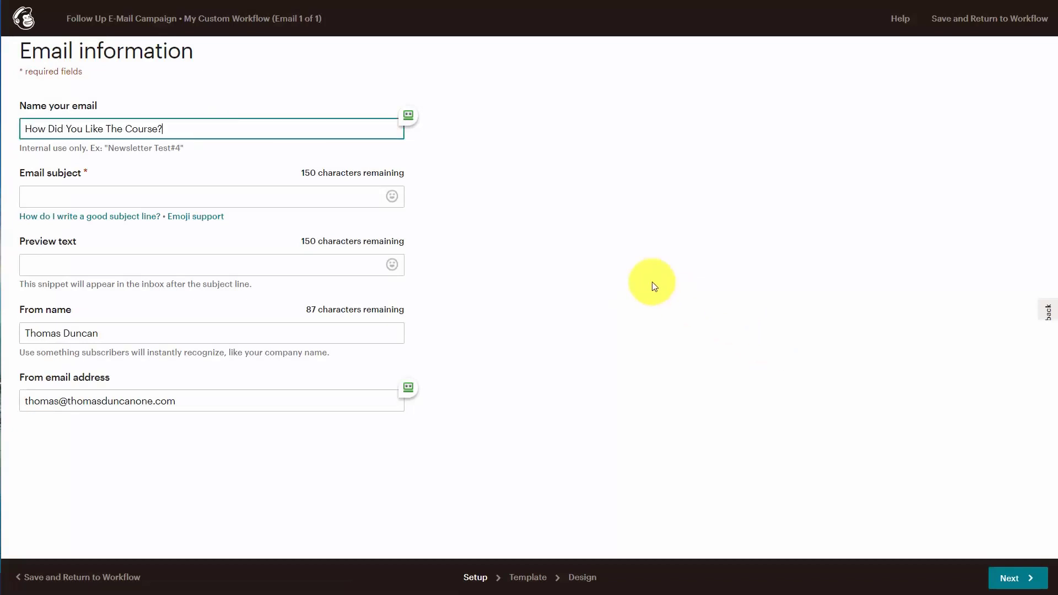
click(261, 120)
drag(59, 125, 9, 137)
key(ctrl+c)
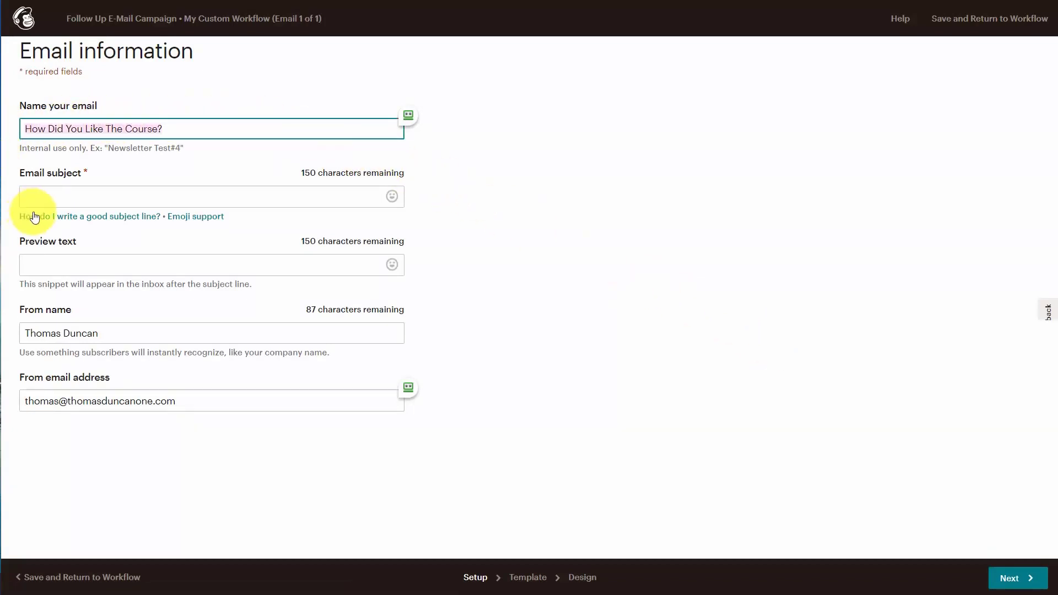
click(64, 200)
key(ctrl+v)
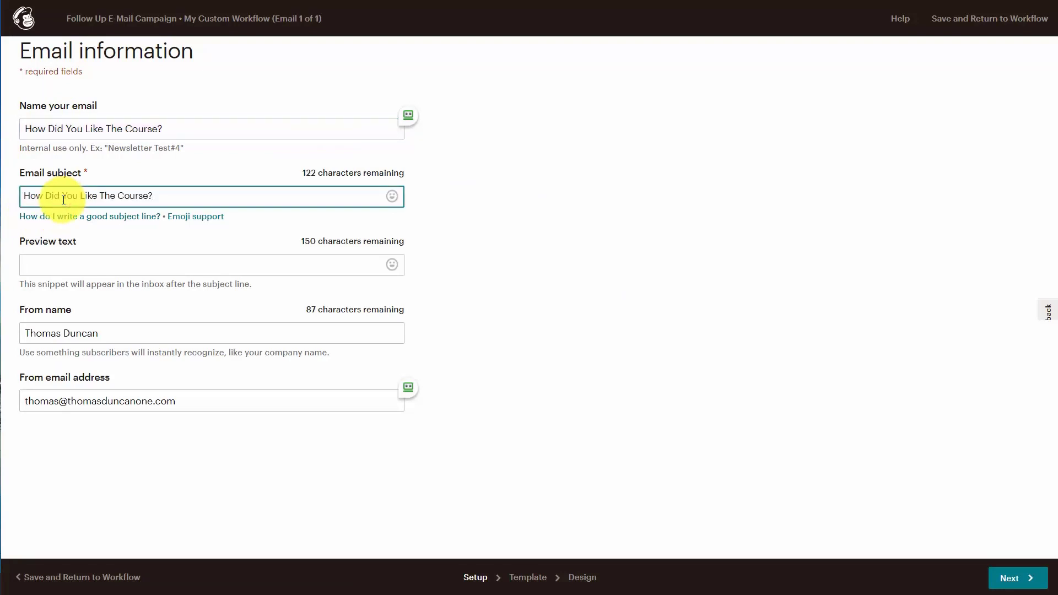
key(Tab)
text(Did You Learn Alog)
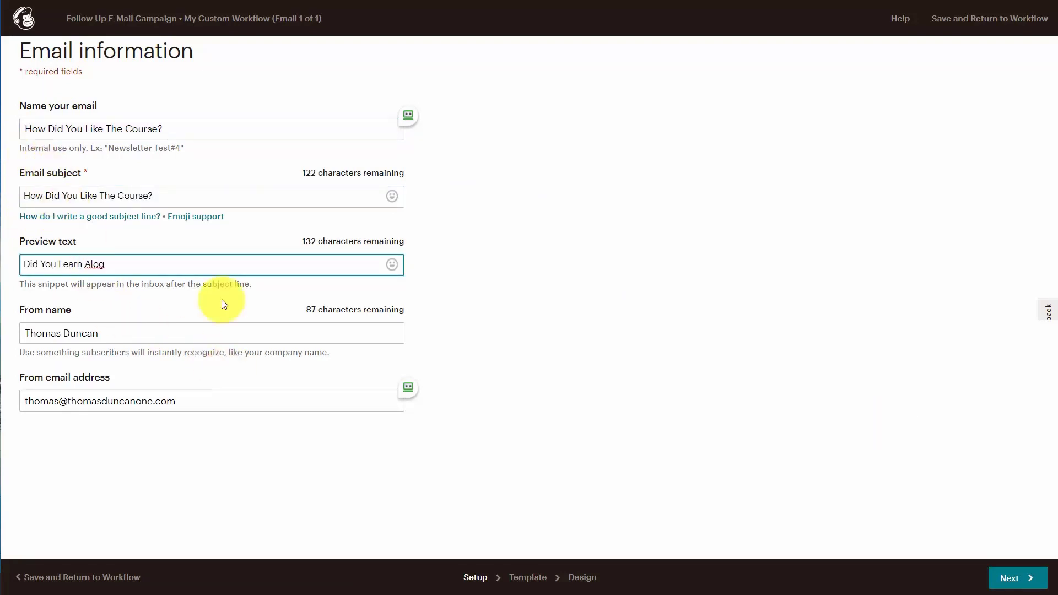
click(1006, 577)
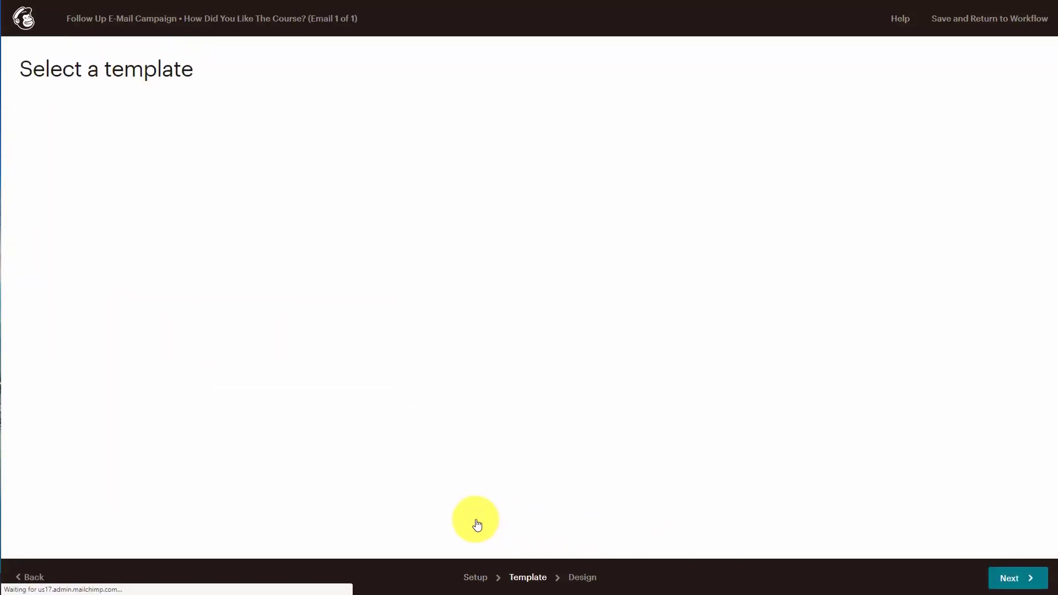
Use the Simple Text template for the follow-up email and proceed to the workflow's confirmation review
scroll(475, 524, down, 3)
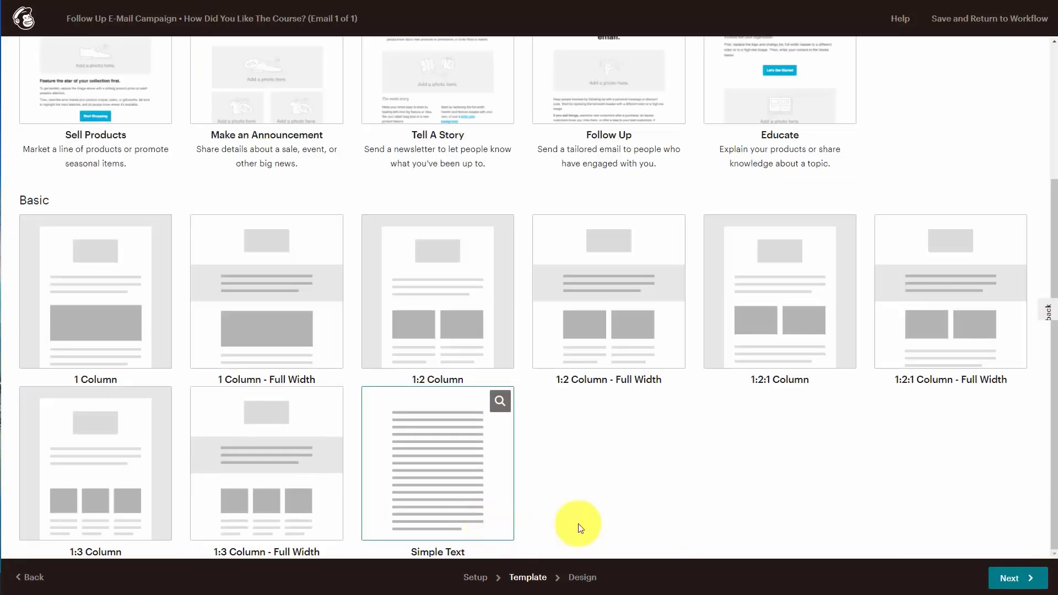
click(418, 473)
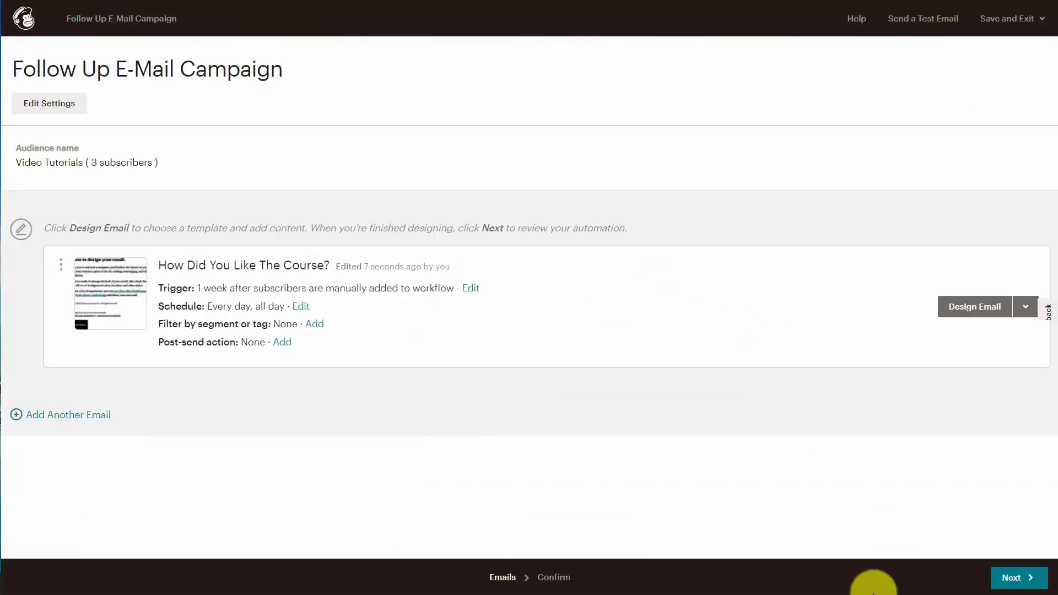
click(984, 585)
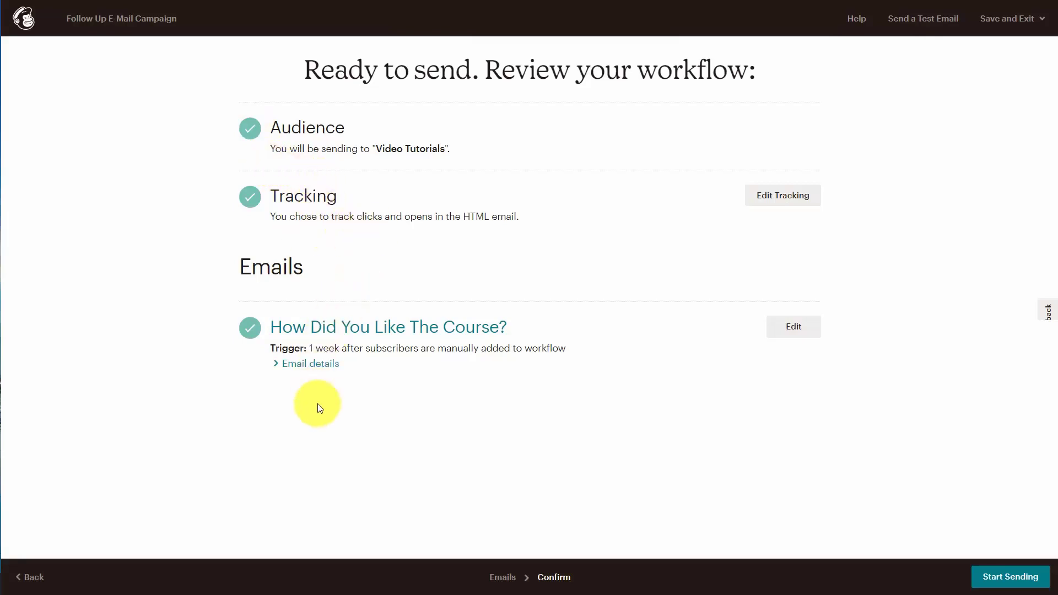
Go back to the workflow's emails, add a second email, and set its trigger delay to 1 week after the previous email
click(33, 578)
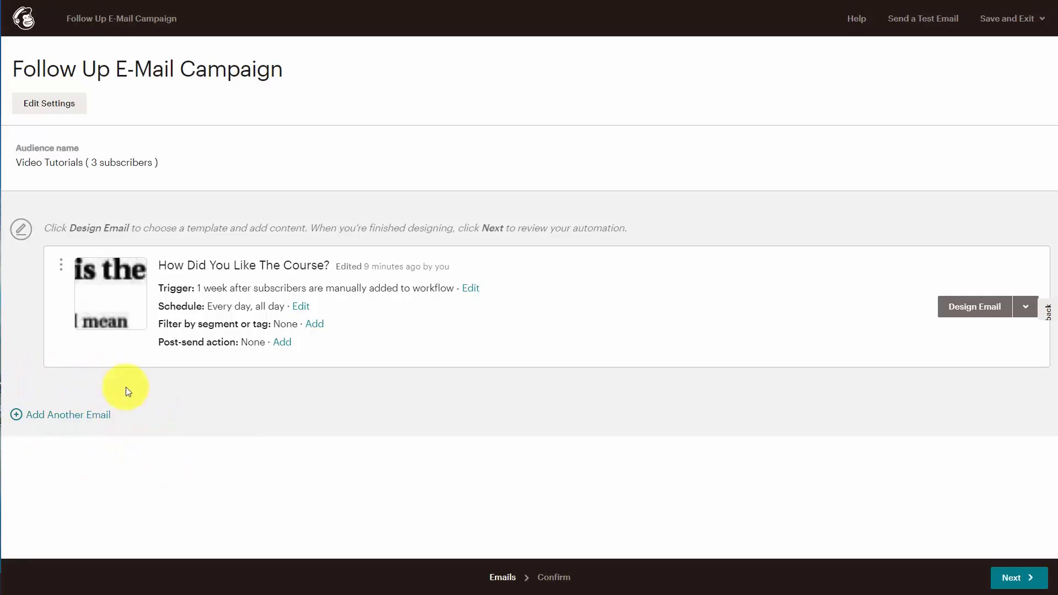
click(76, 415)
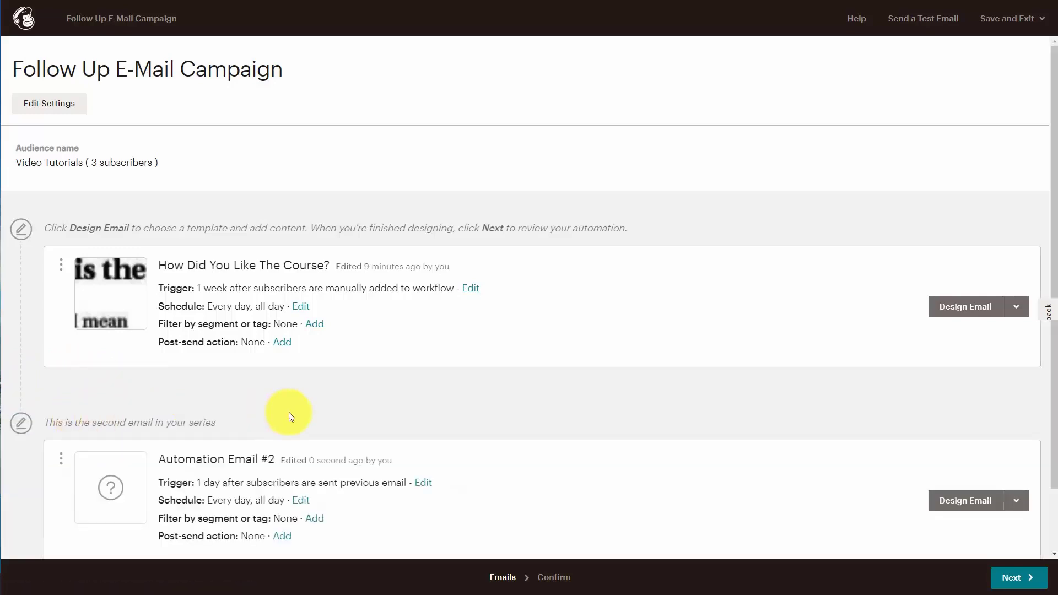
scroll(289, 412, down, 1)
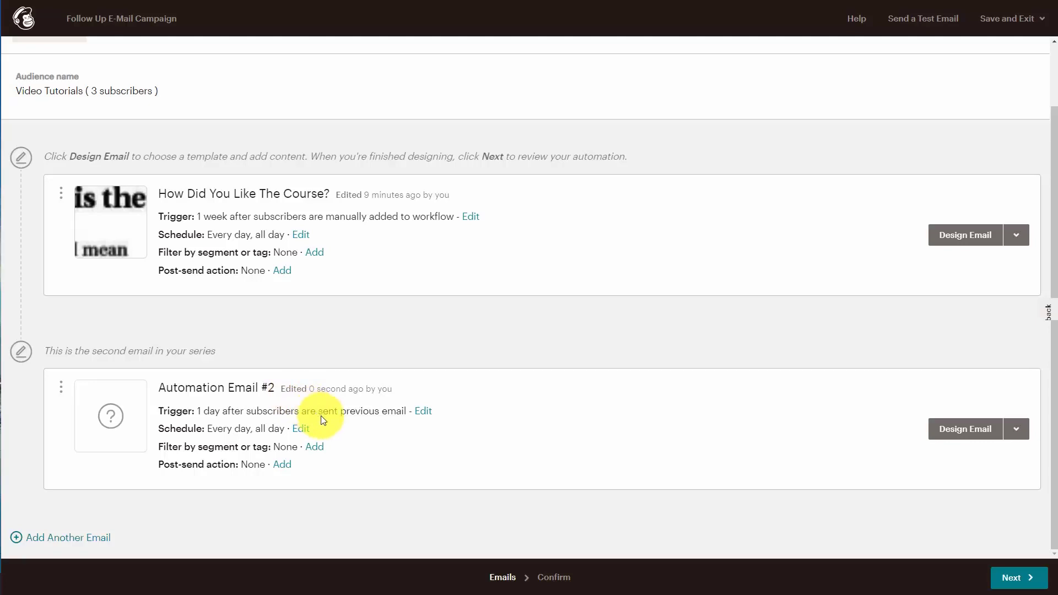
click(425, 413)
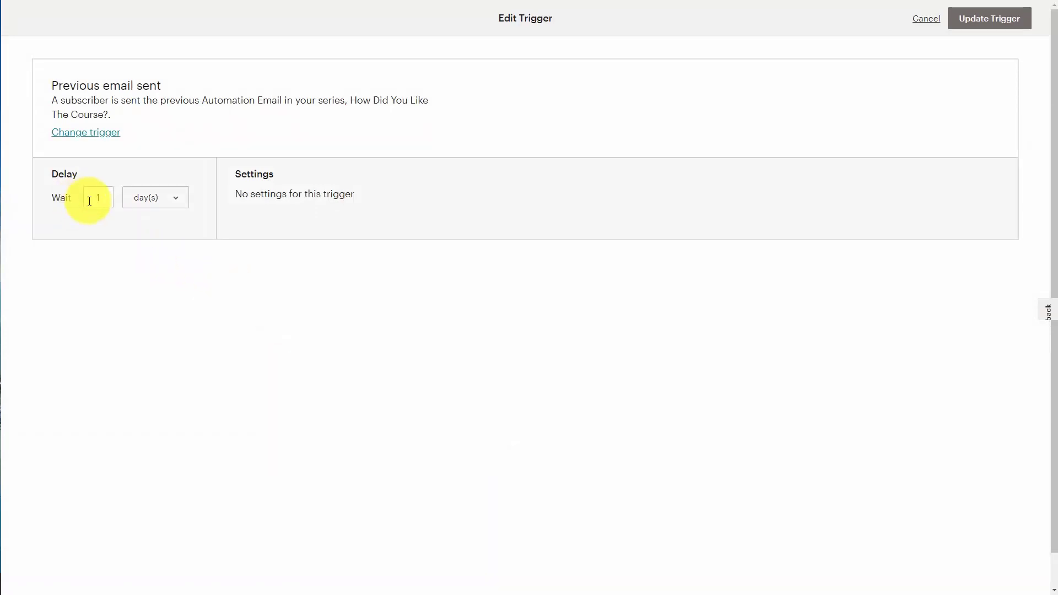
click(152, 202)
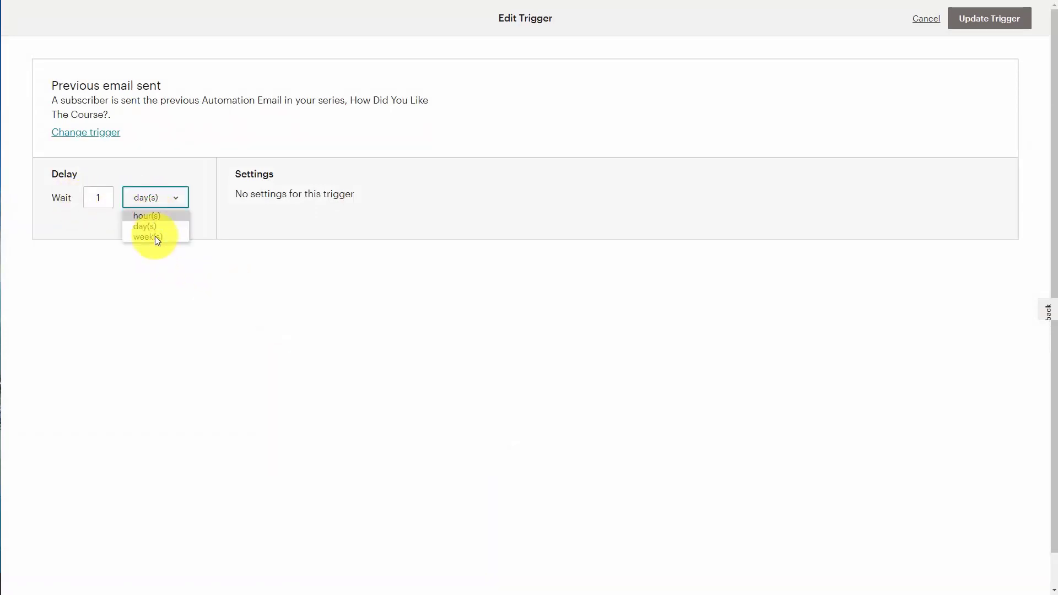
click(155, 238)
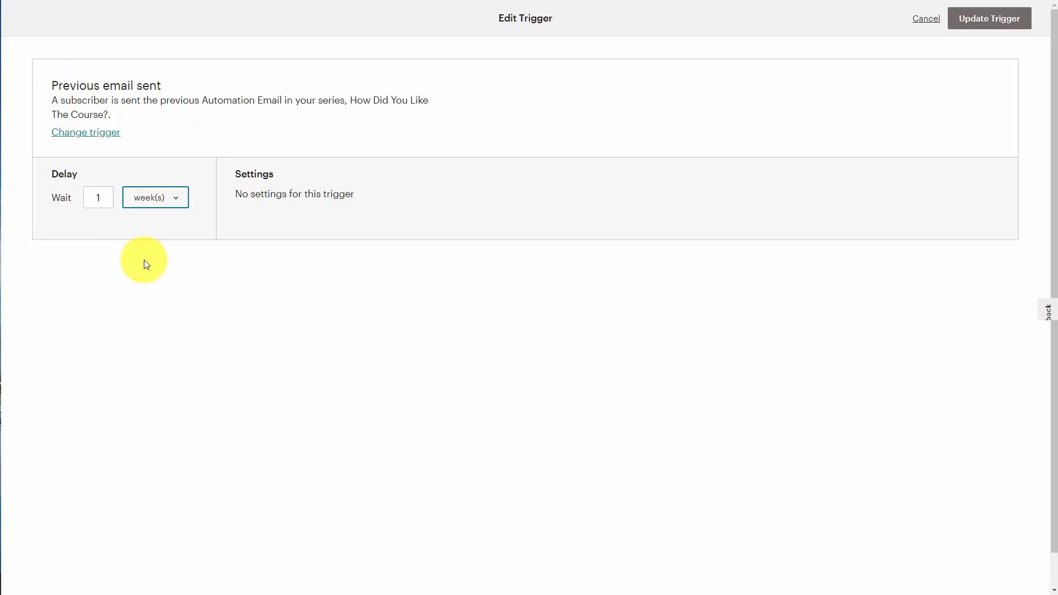
click(981, 20)
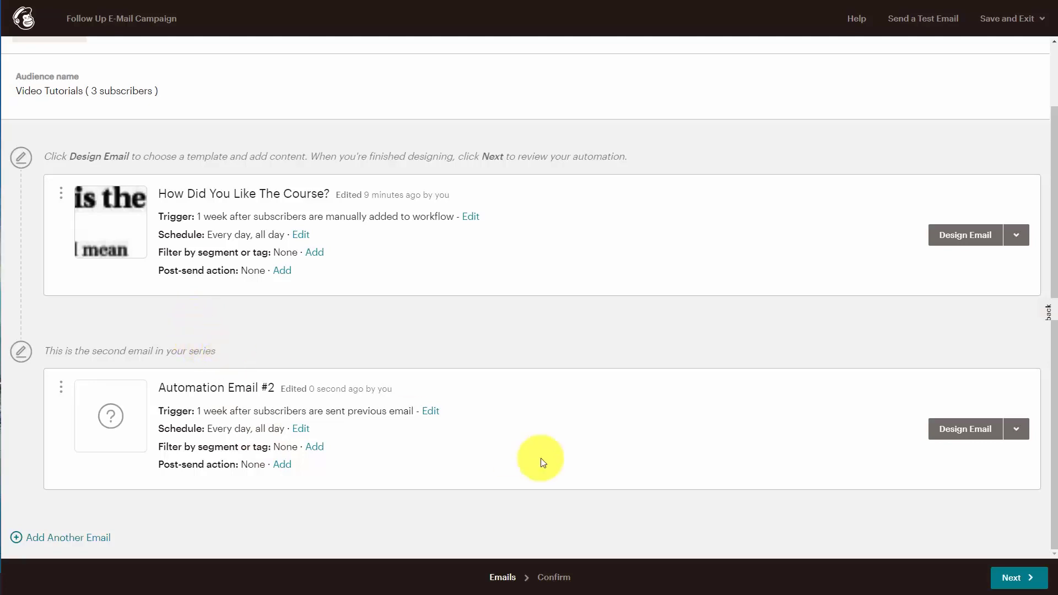
Design the second email as "Week 2 - How Is It Going?" and start sending the follow-up workflow
click(971, 438)
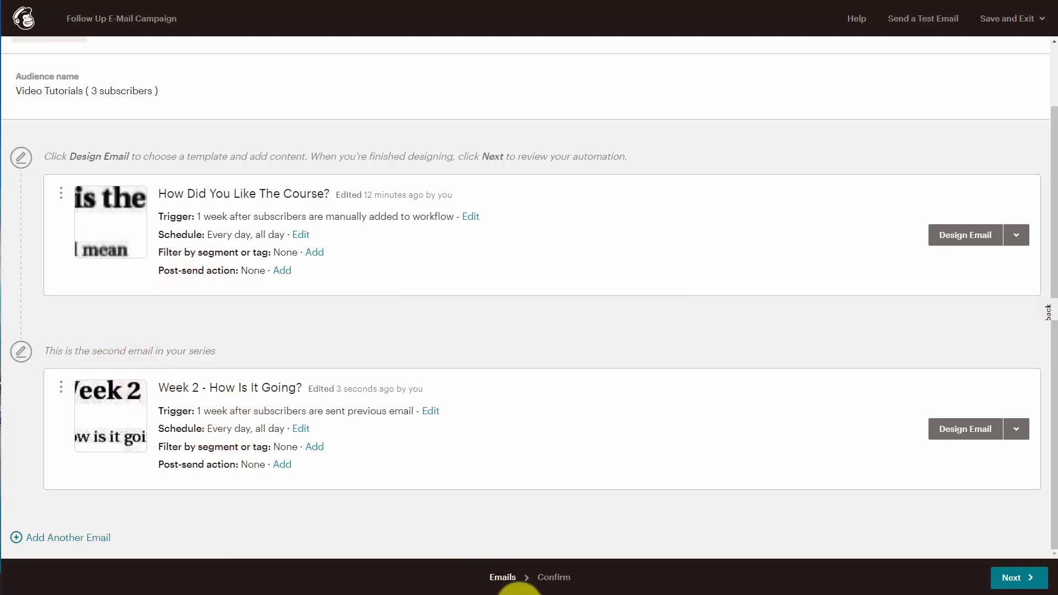
click(1018, 576)
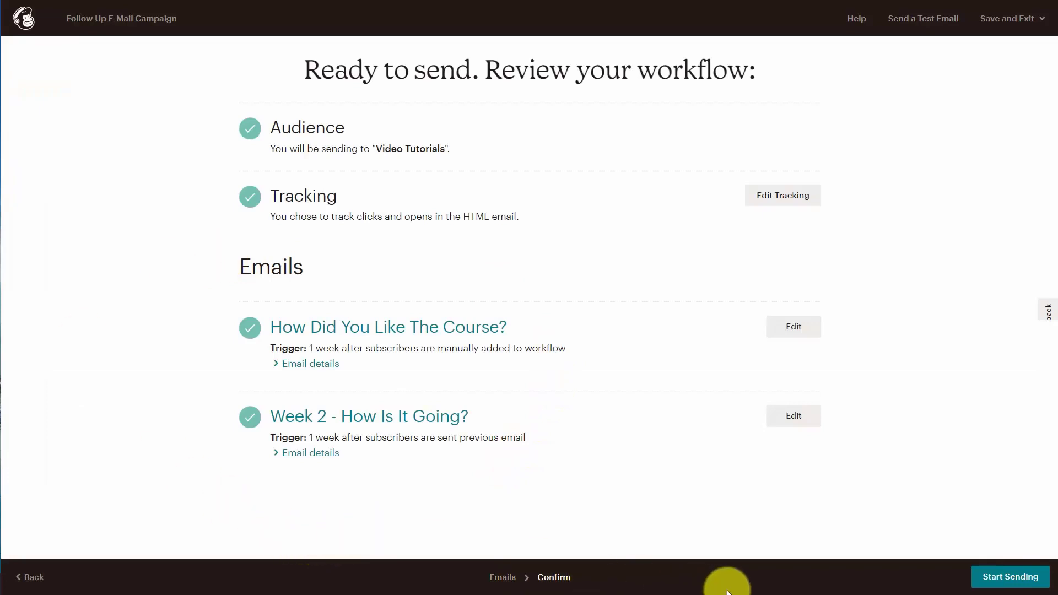
click(1002, 578)
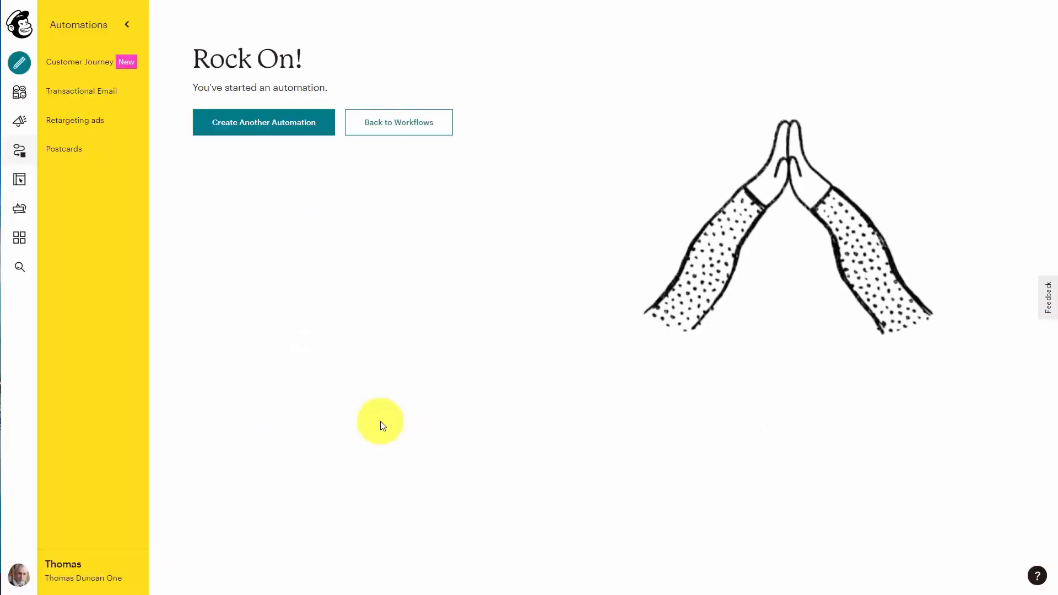
Return to the workflows list, open the active "Follow Up E-Mail Campaign" for editing, and add a third email to the series
click(390, 123)
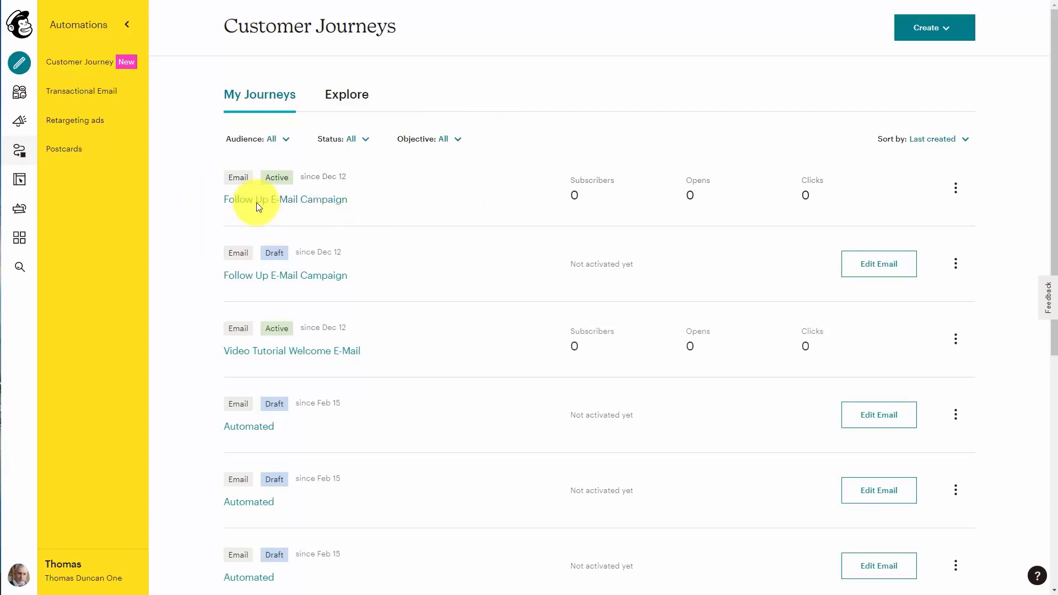
click(955, 198)
click(838, 218)
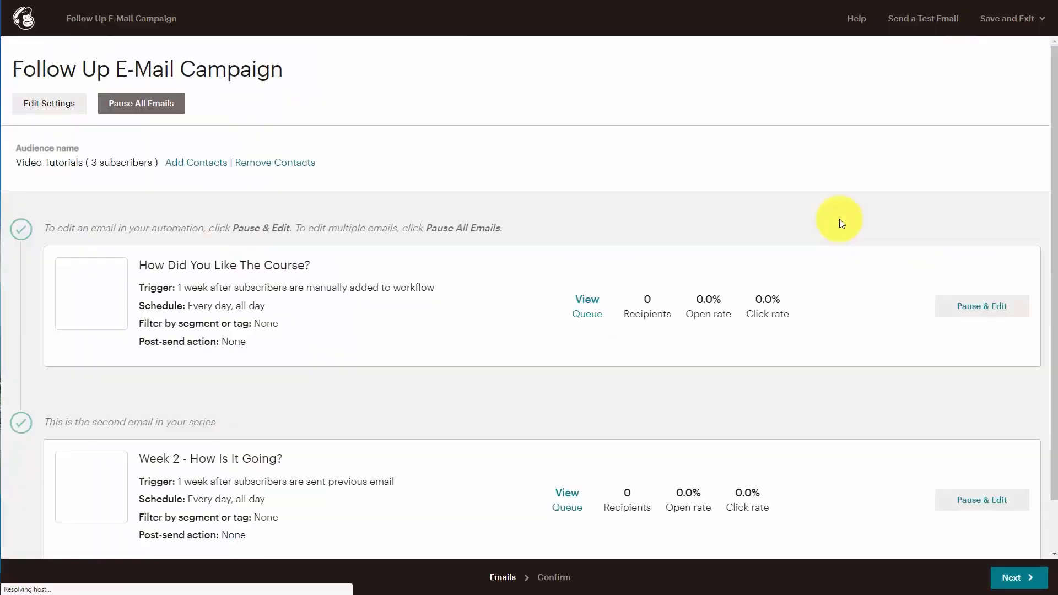
scroll(839, 220, down, 1)
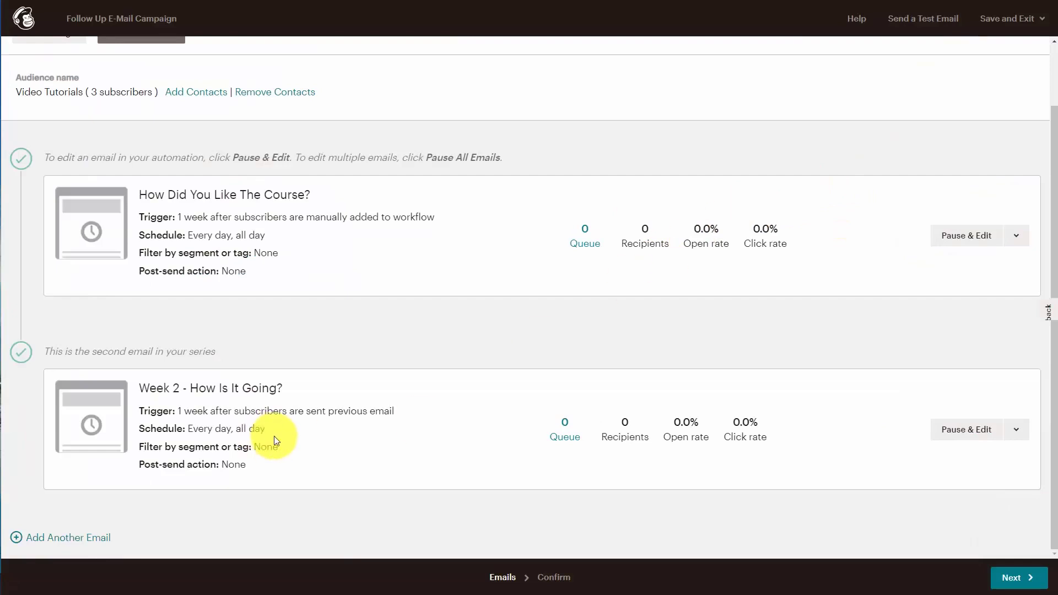
click(80, 539)
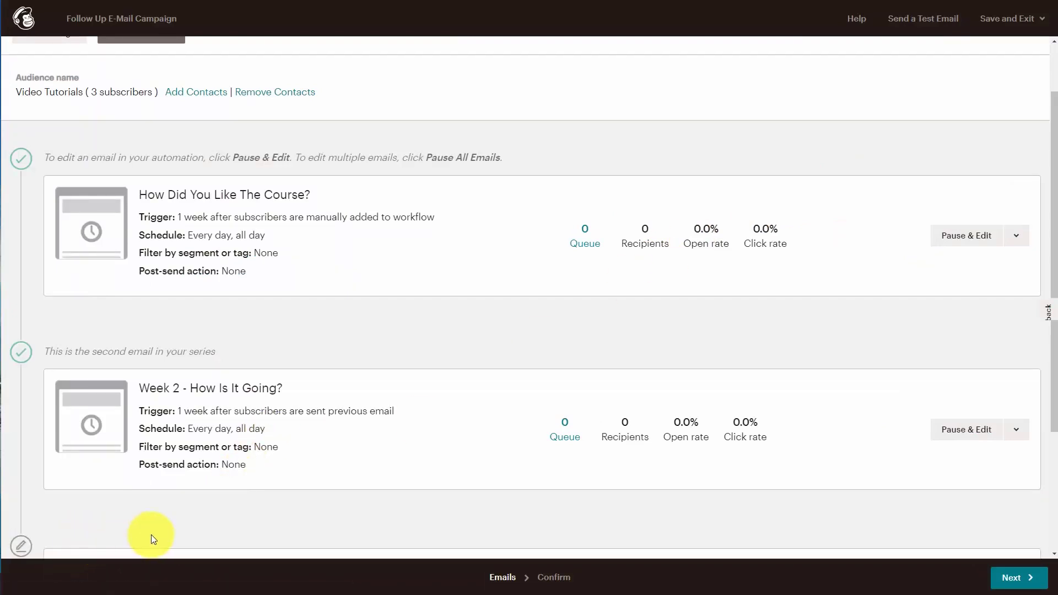